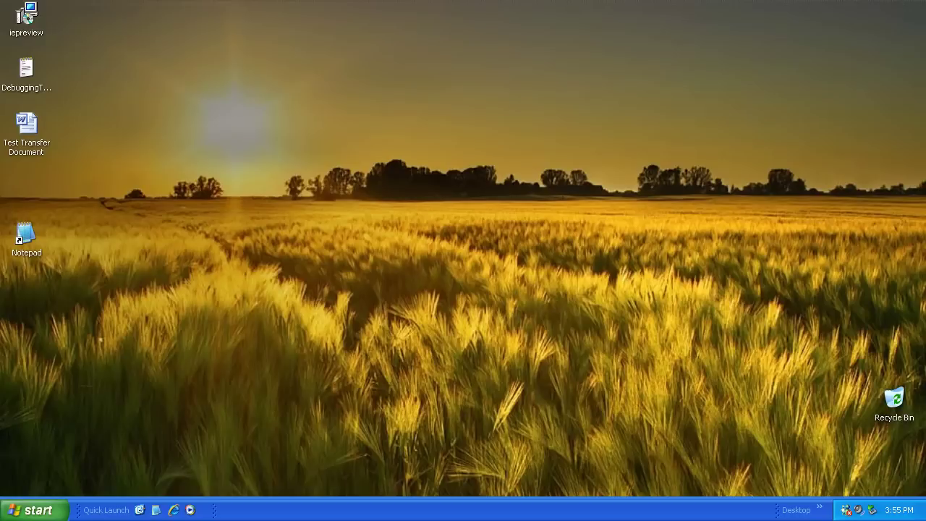
Launch Narrator from All Programs, dismiss its introduction, and quit it
{"action": "left_click", "coordinate": [36, 510]}
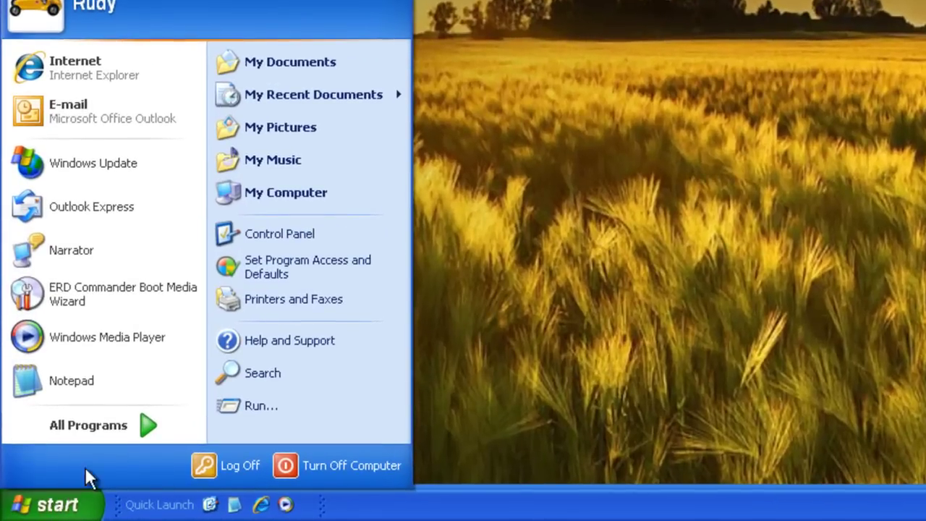
{"action": "left_click", "coordinate": [110, 425]}
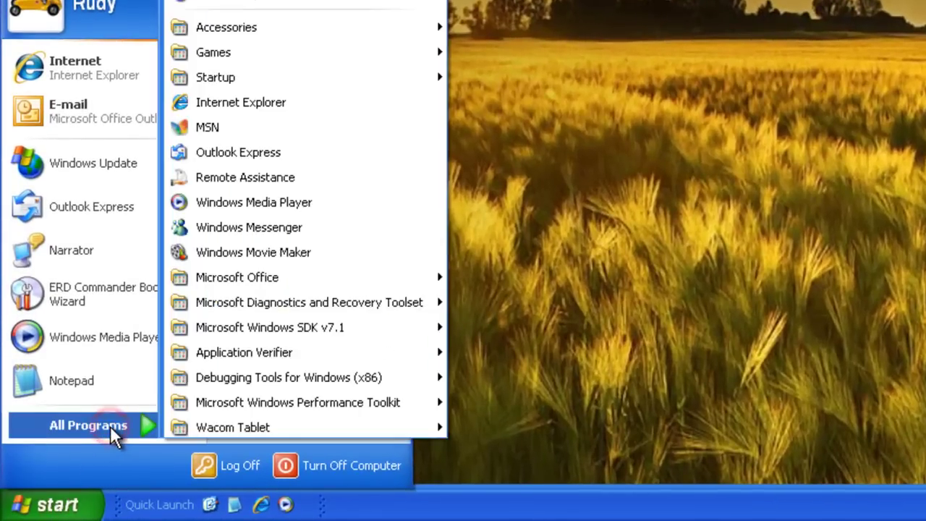
{"action": "mouse_move", "coordinate": [226, 27]}
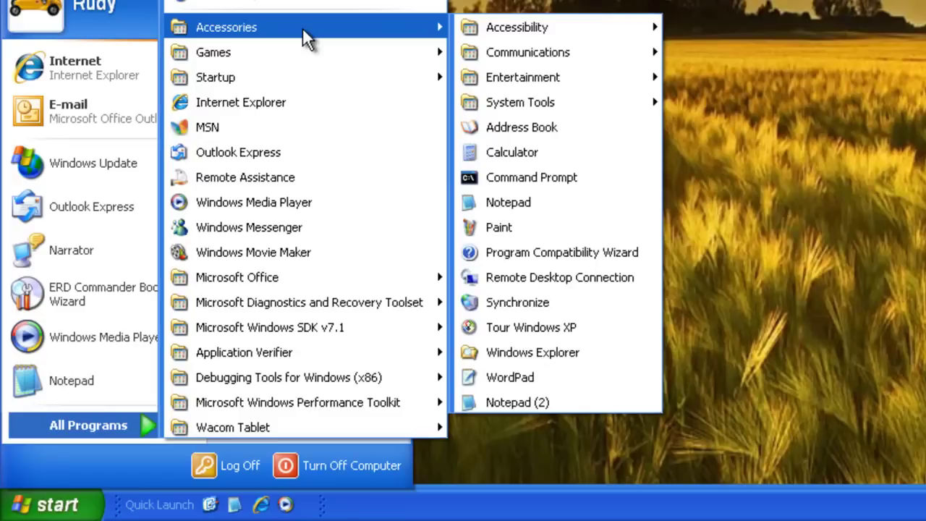
{"action": "mouse_move", "coordinate": [517, 27]}
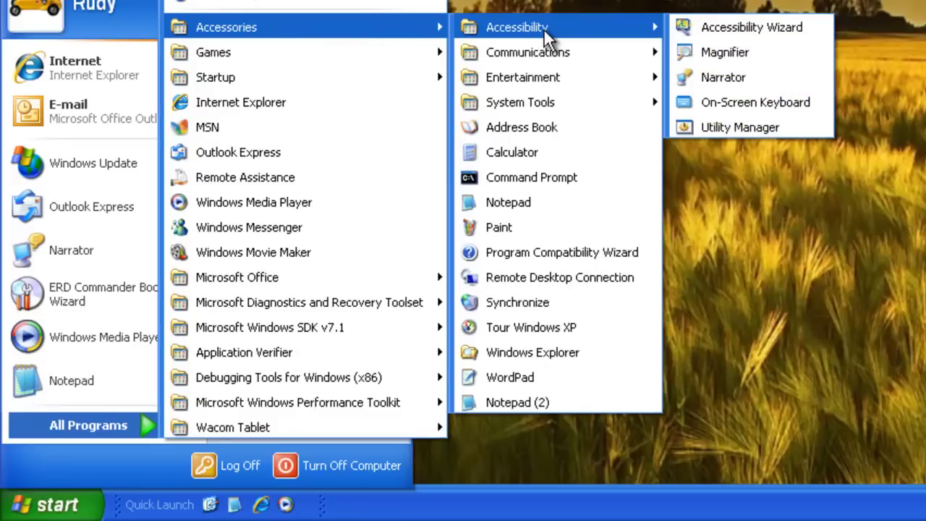
{"action": "left_click", "coordinate": [721, 76]}
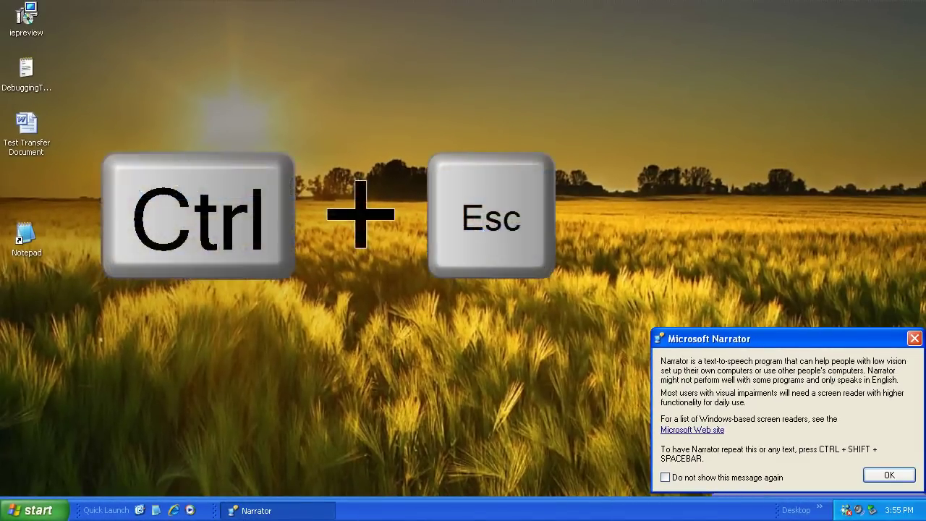
{"action": "left_click", "coordinate": [885, 472]}
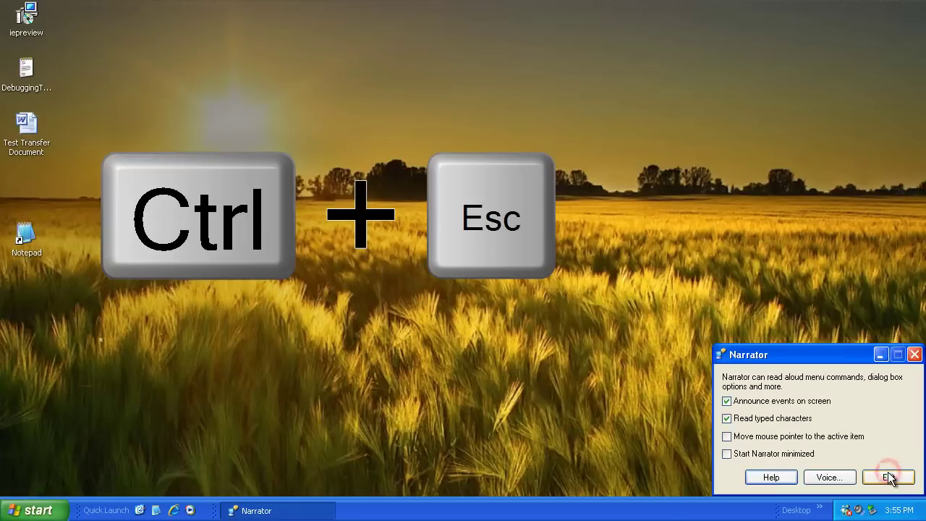
{"action": "left_click", "coordinate": [894, 478]}
{"action": "left_click", "coordinate": [780, 423]}
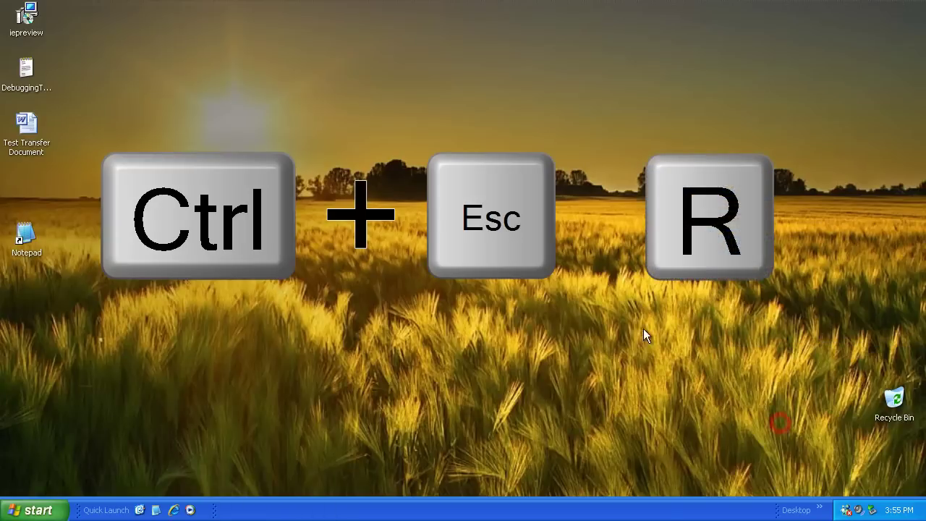
Relaunch Narrator by running 'narrator' from the Run box
{"action": "key", "text": "ctrl+Escape"}
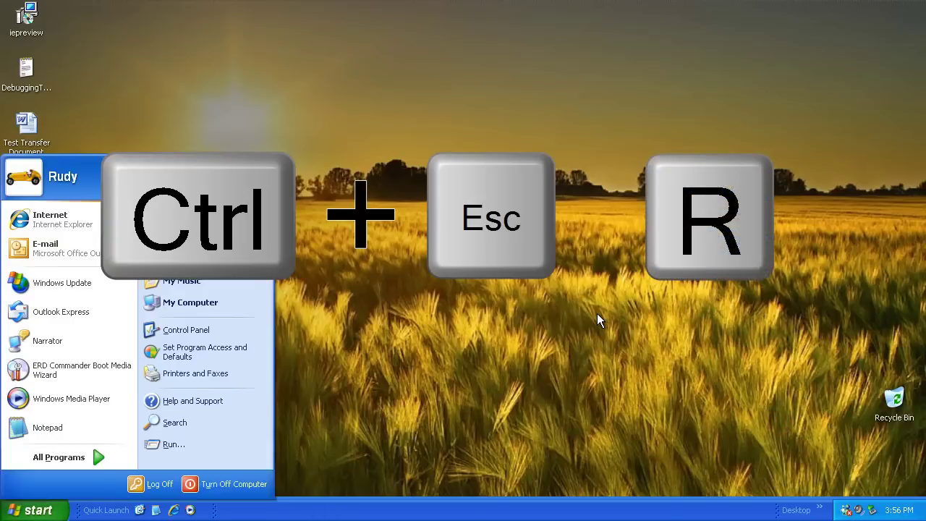
{"action": "key", "text": "r"}
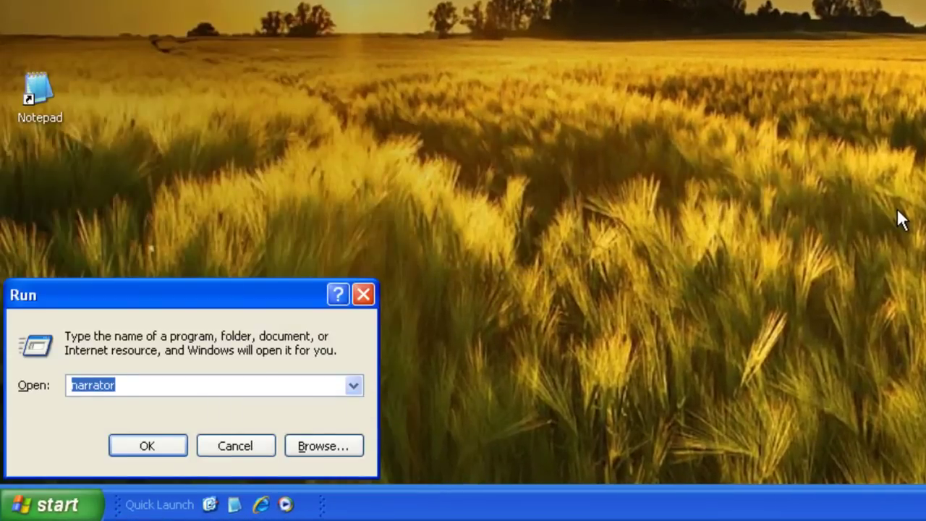
{"action": "type", "text": "narra"}
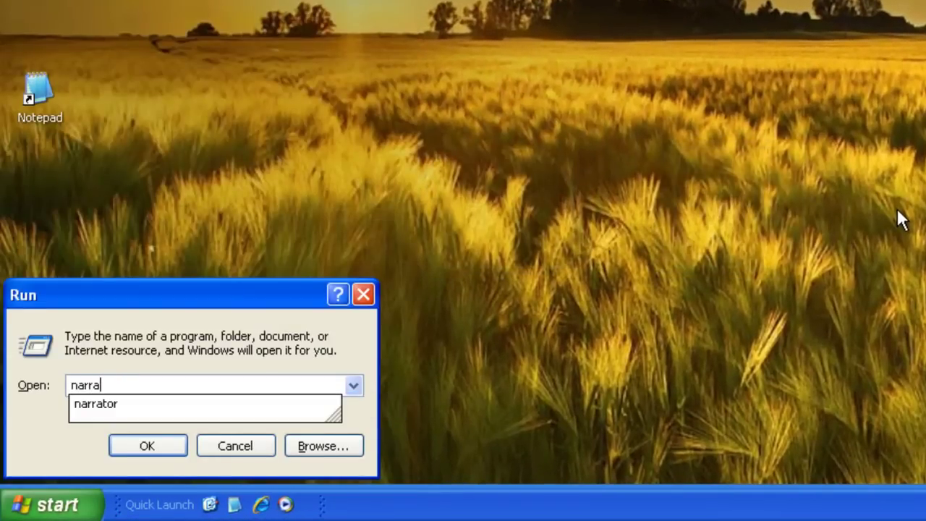
{"action": "type", "text": "tor"}
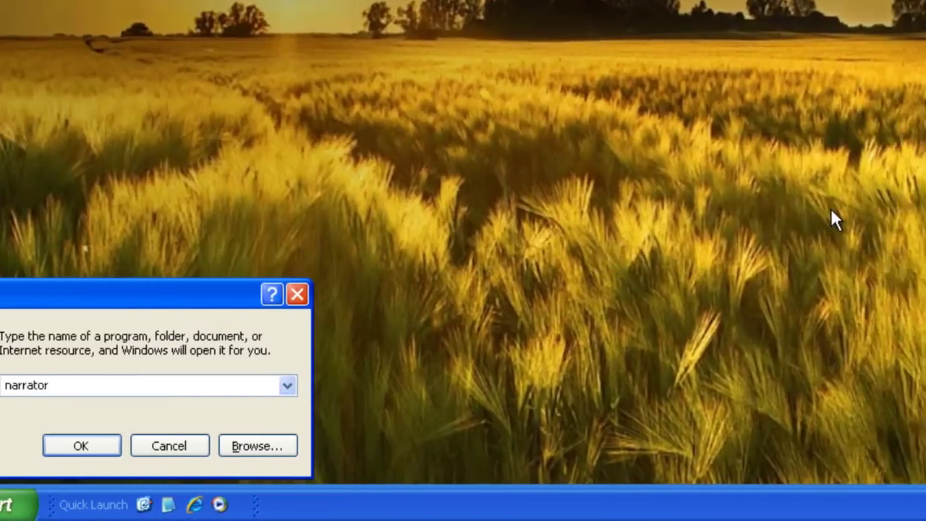
{"action": "key", "text": "Return"}
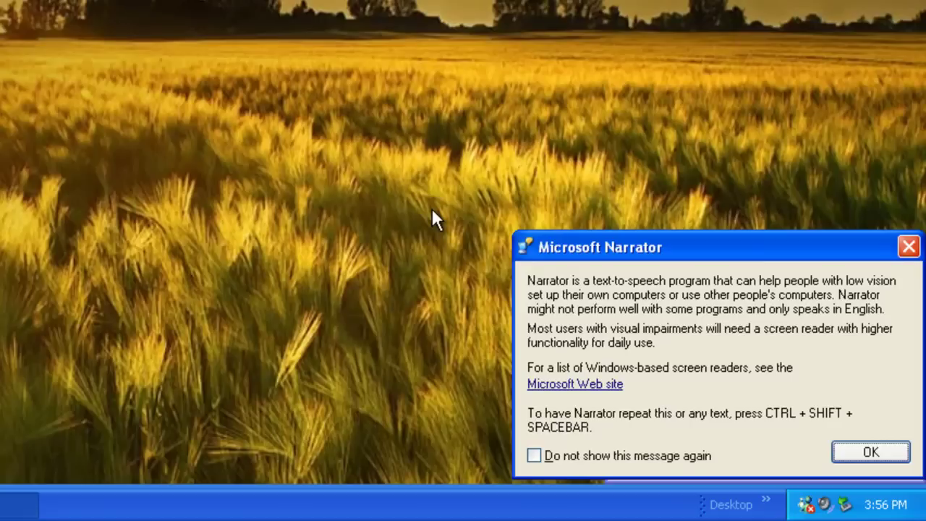
Dismiss the welcome message and view Voice settings: Microsoft Sam, speed 5, volume 9, pitch 5
{"action": "left_click", "coordinate": [873, 451]}
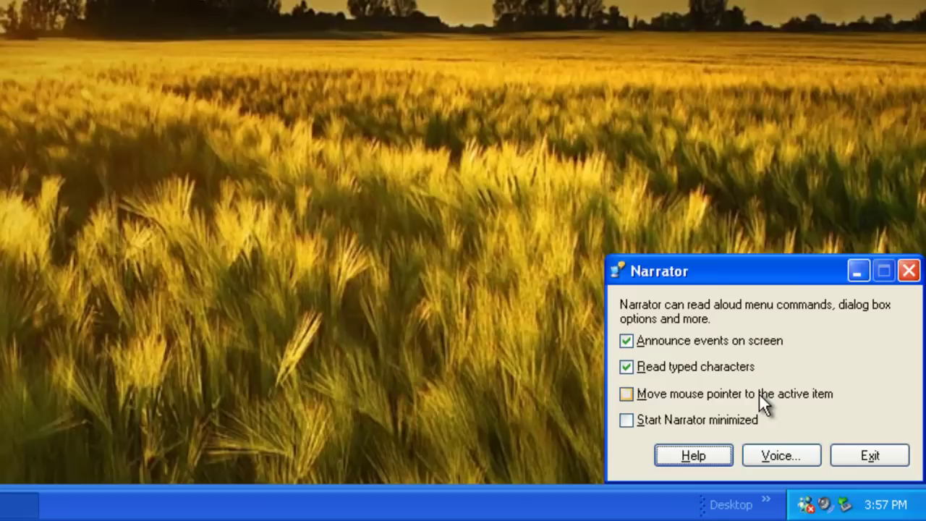
{"action": "left_click", "coordinate": [779, 449]}
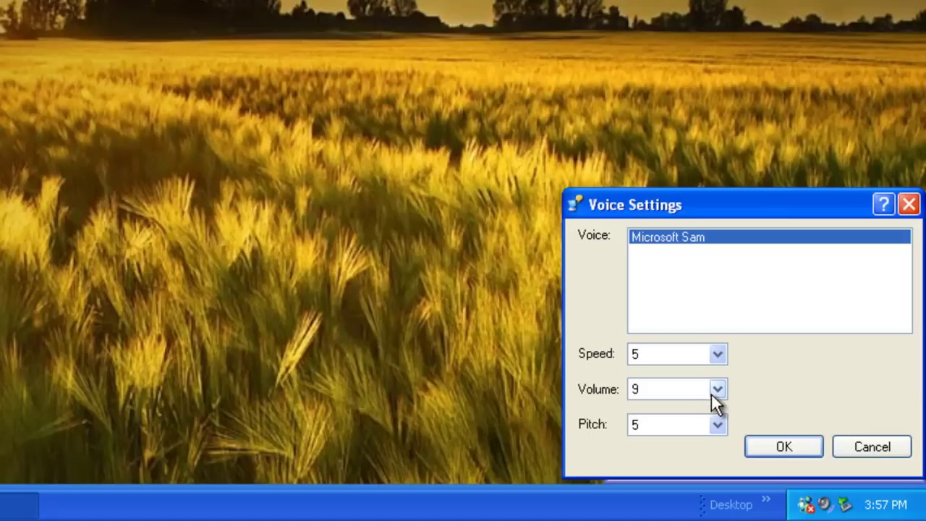
Keep the current voice values, leave Start Narrator minimized unticked, and start a blank Notepad
{"action": "left_click", "coordinate": [797, 446]}
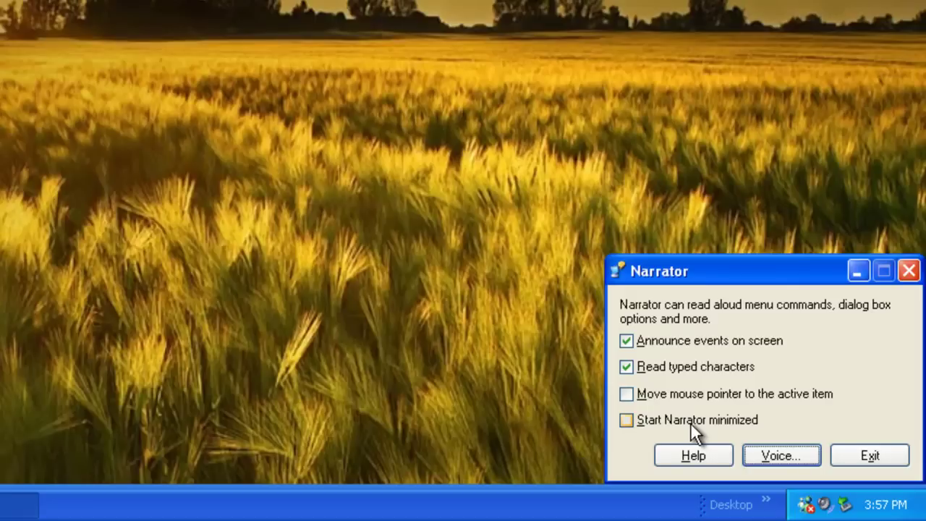
{"action": "left_click", "coordinate": [627, 420]}
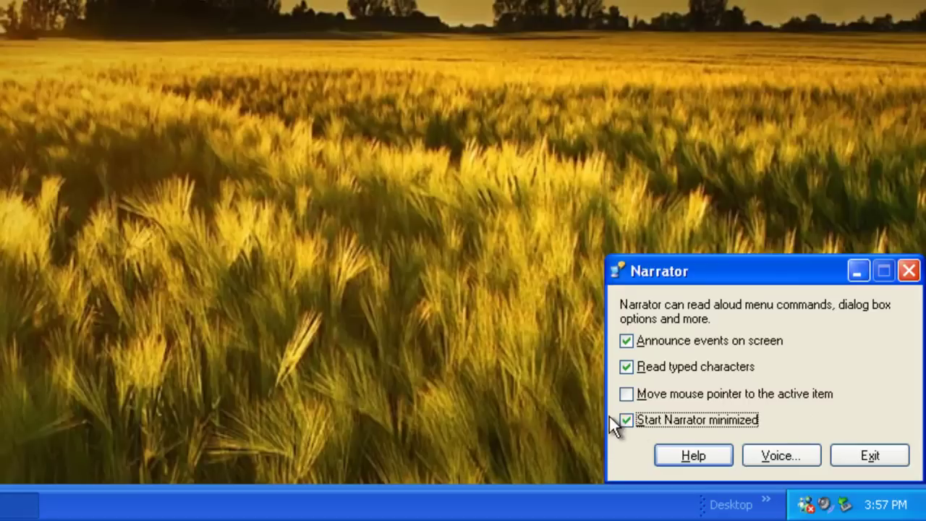
{"action": "left_click", "coordinate": [627, 419]}
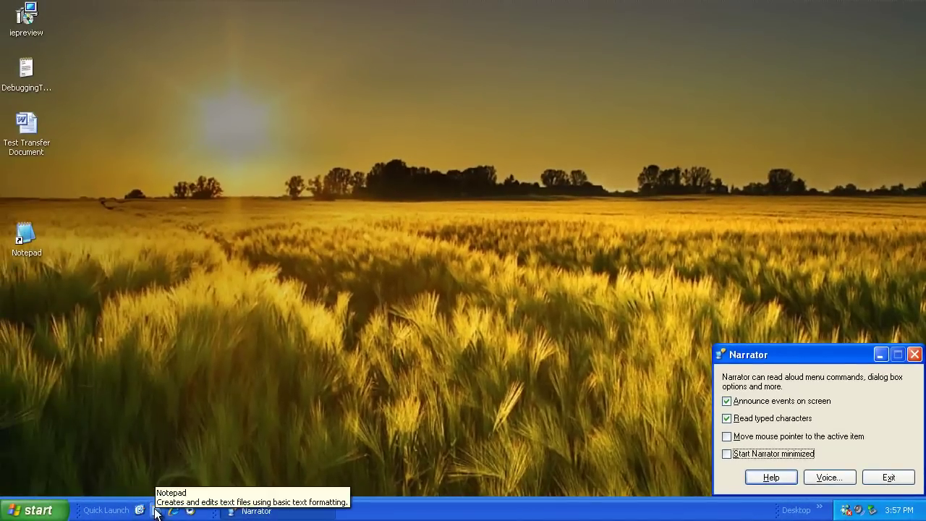
{"action": "left_click", "coordinate": [156, 511]}
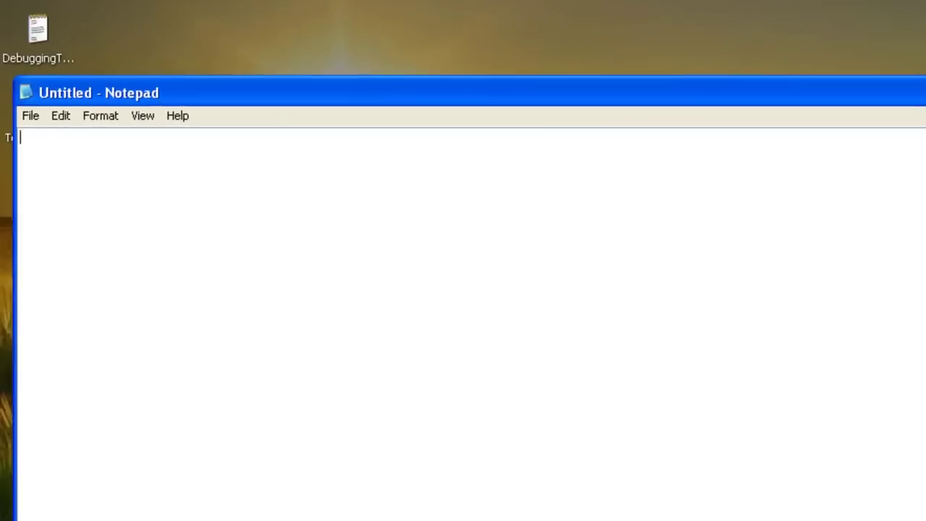
Type 'Hello World!' into the untitled Notepad document
{"action": "type", "text": "Hel"}
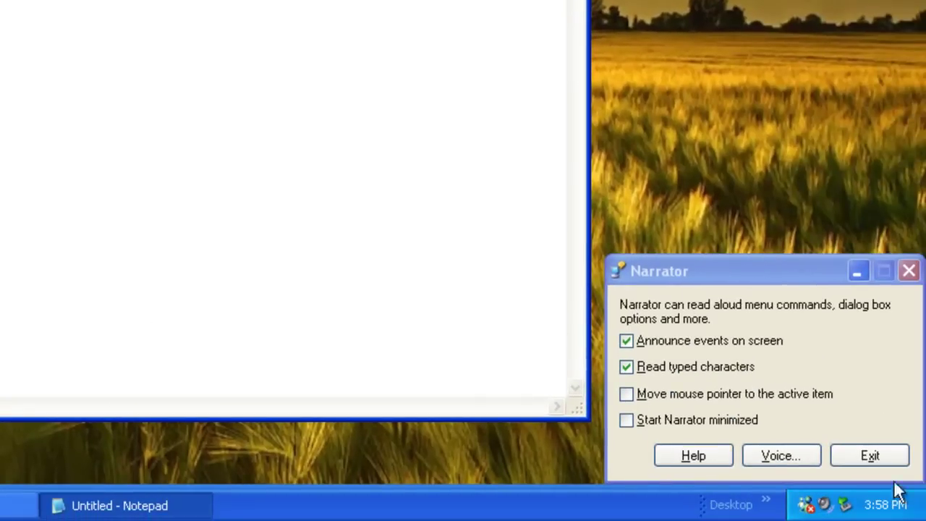
Choose Exit in the Narrator window to start quitting Narrator
{"action": "left_click", "coordinate": [871, 456]}
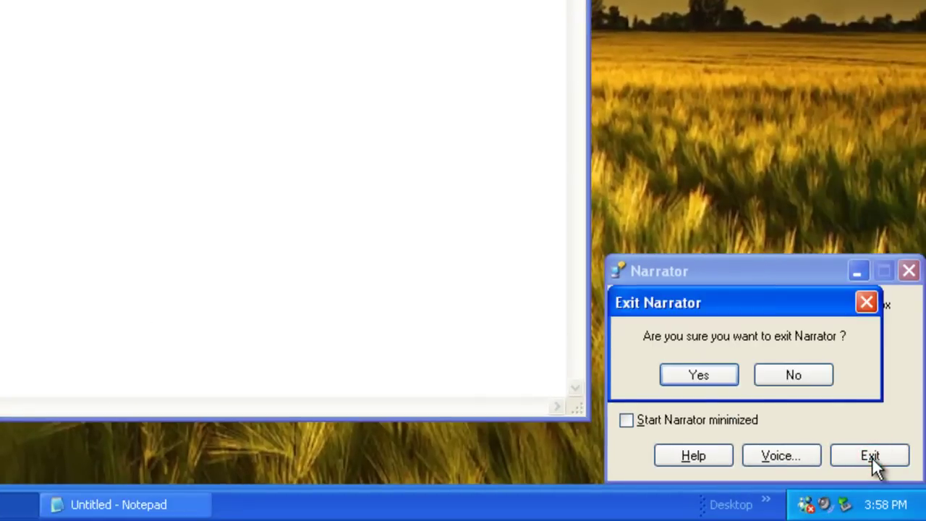